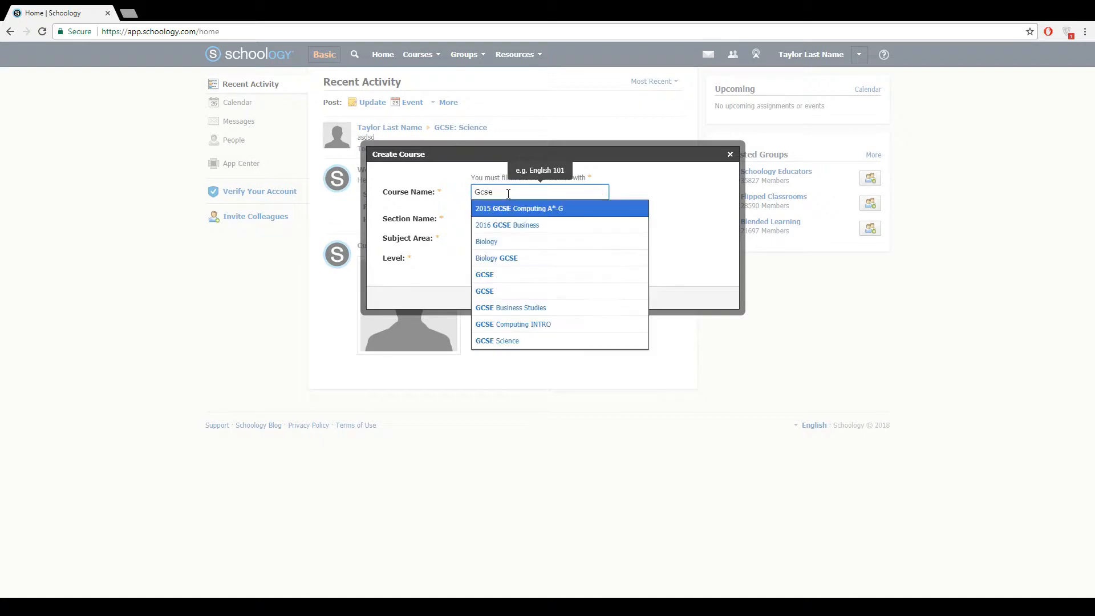
# Create a course named GCSE with section name Science and subject area Science, and choose its level.
pyautogui.write('E')
pyautogui.moveTo(518, 219); pyautogui.dragTo(475, 222)
pyautogui.press('BackSpace')
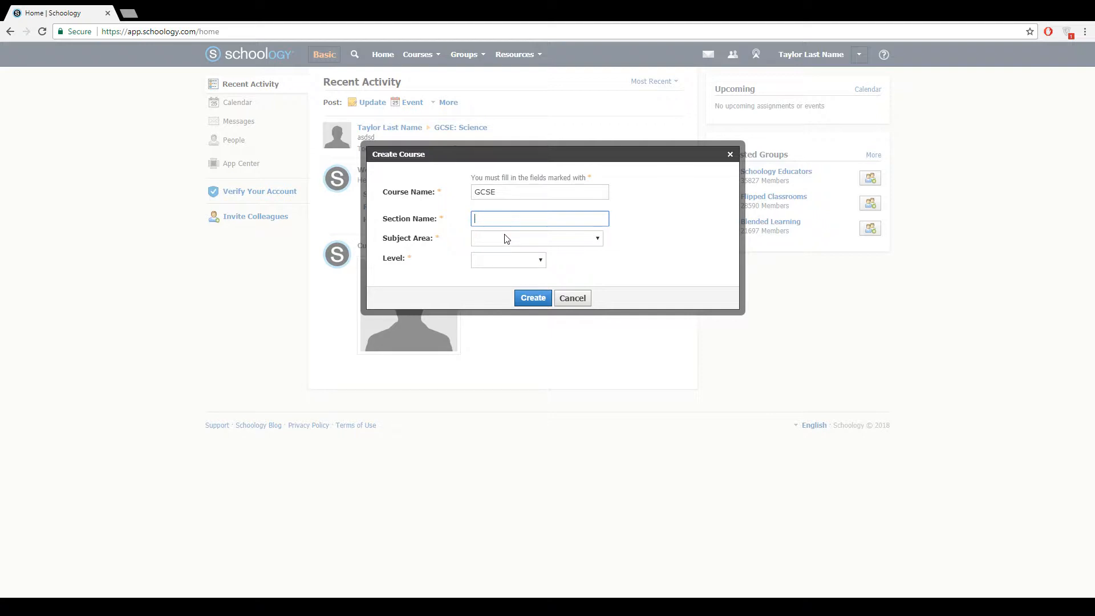
pyautogui.click(508, 238)
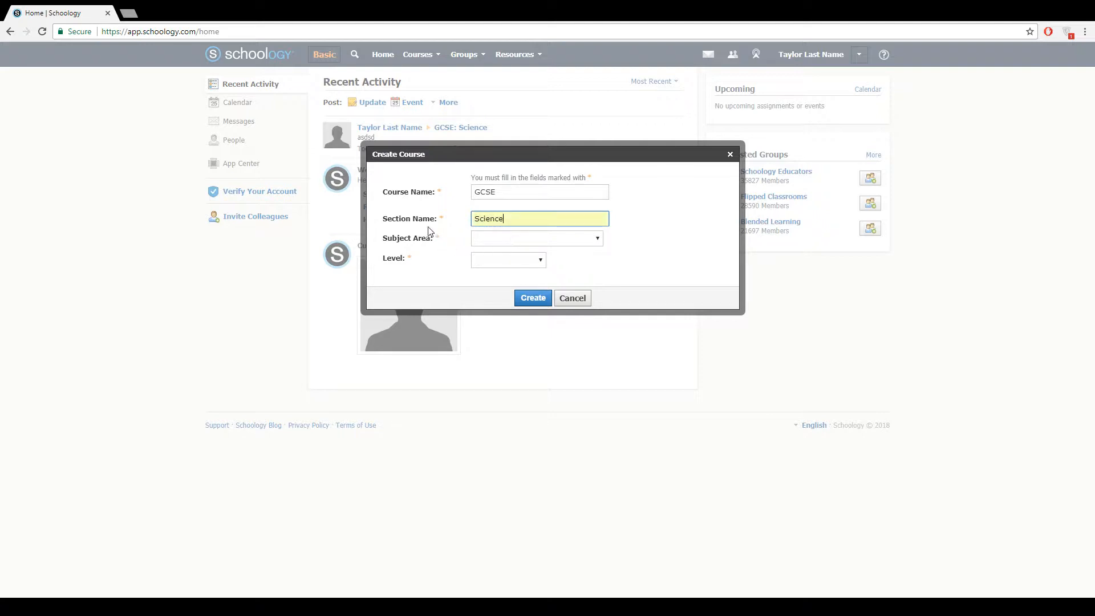
pyautogui.click(522, 240)
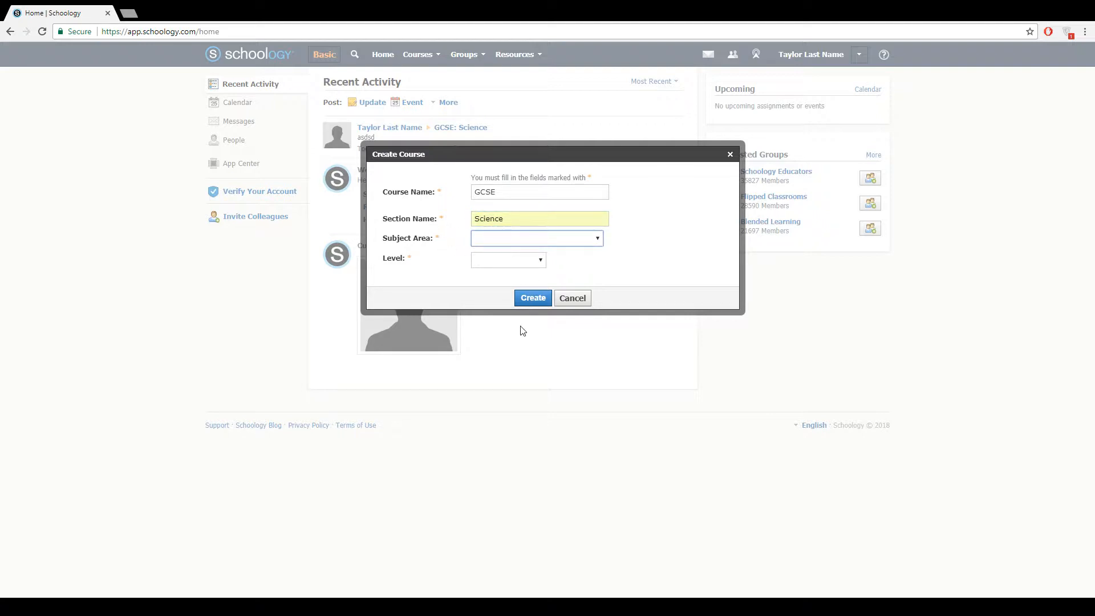
pyautogui.click(531, 309)
pyautogui.click(497, 265)
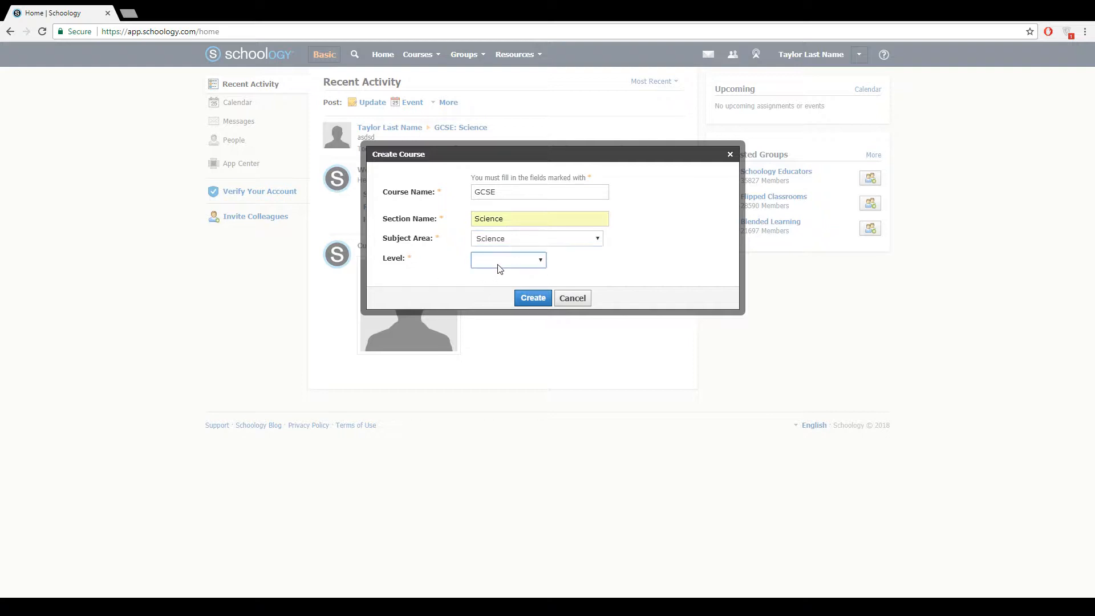
pyautogui.click(519, 424)
pyautogui.click(534, 300)
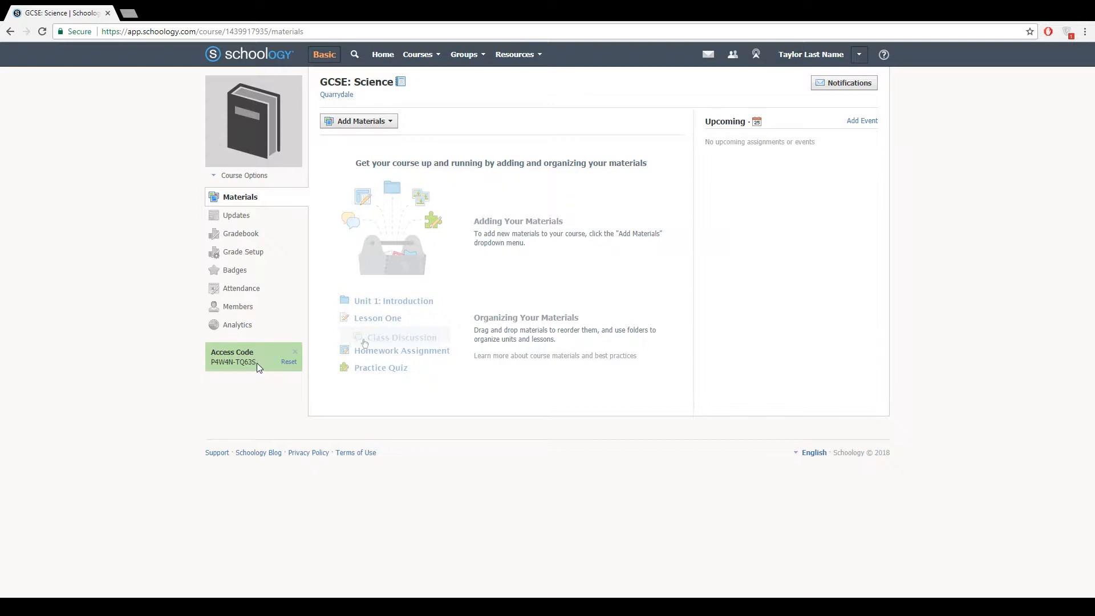
# Examine the new course's access code and the form for joining a course with such a code.
pyautogui.moveTo(257, 363); pyautogui.dragTo(213, 364)
pyautogui.click(166, 370)
pyautogui.click(431, 59)
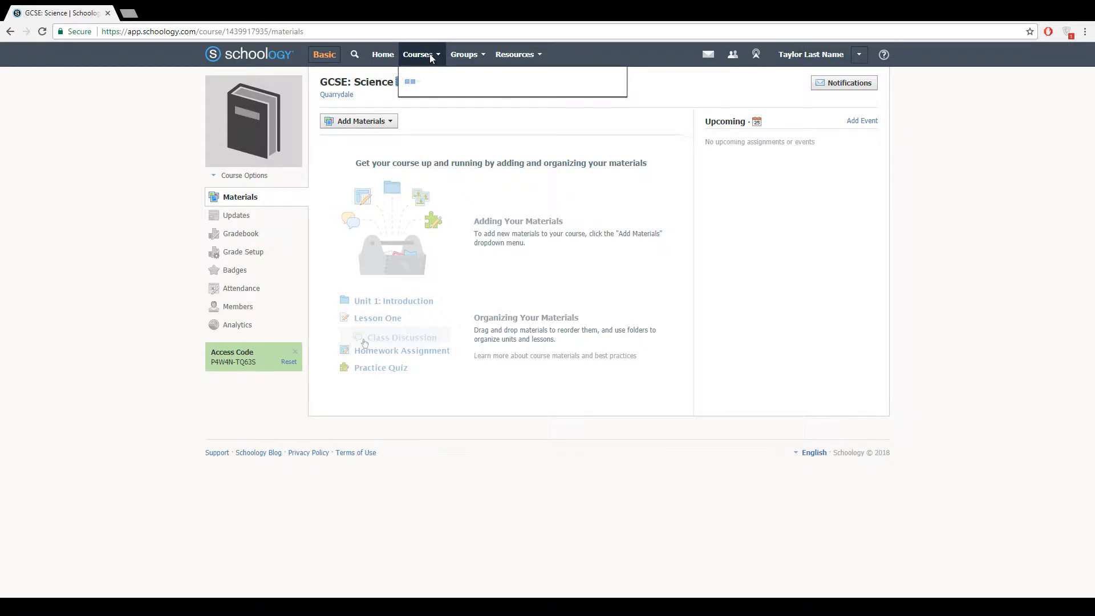
pyautogui.click(464, 104)
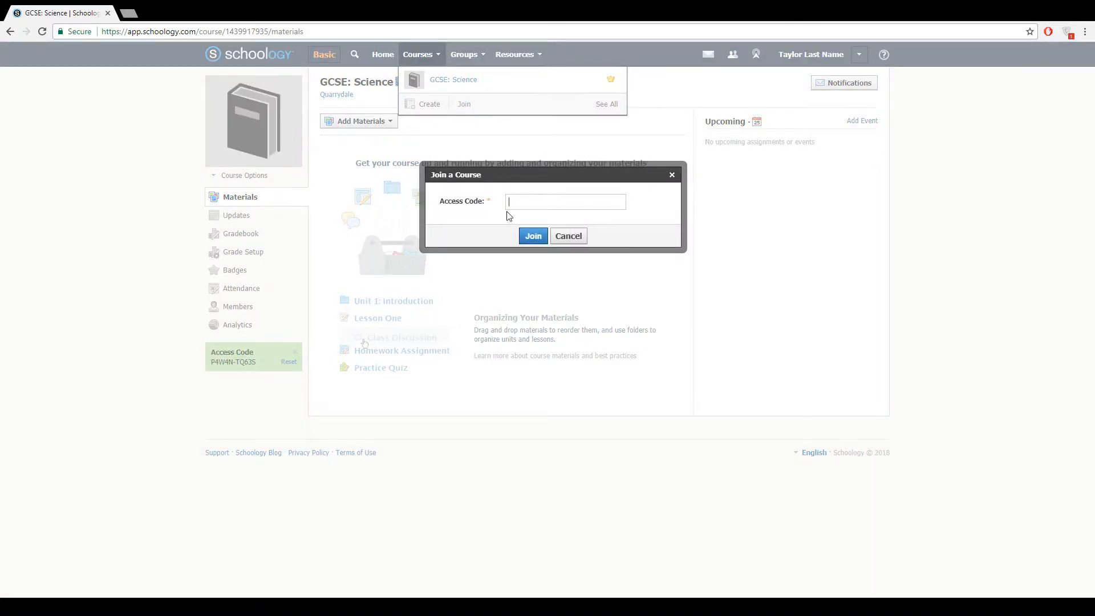
pyautogui.click(672, 174)
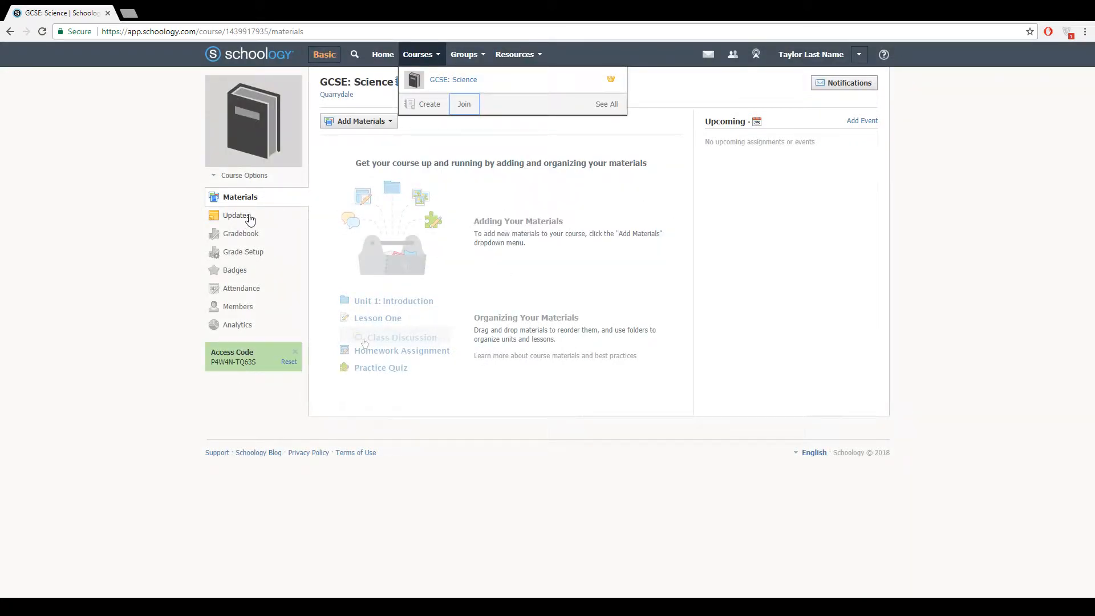
pyautogui.click(587, 130)
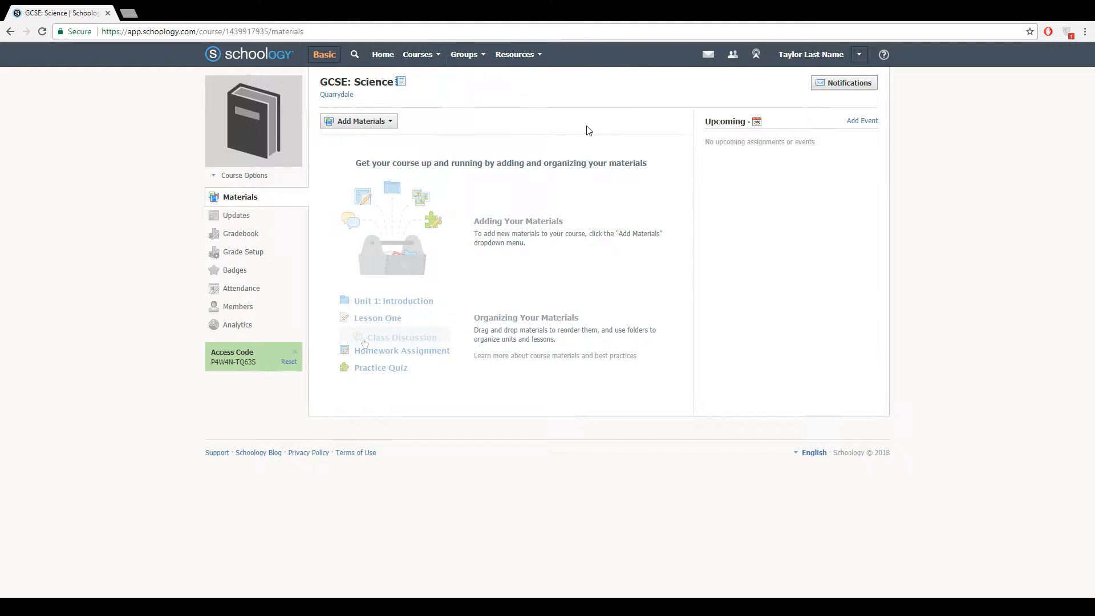
# Create a published course materials folder titled Biology with the green folder colour.
pyautogui.click(386, 122)
pyautogui.click(394, 140)
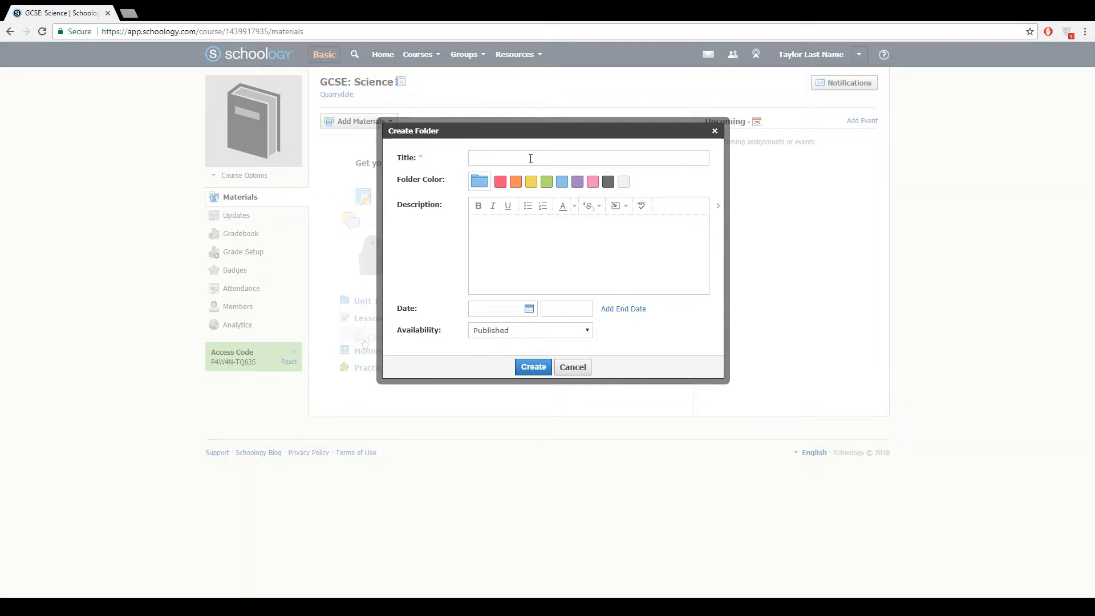
pyautogui.click(533, 159)
pyautogui.click(536, 179)
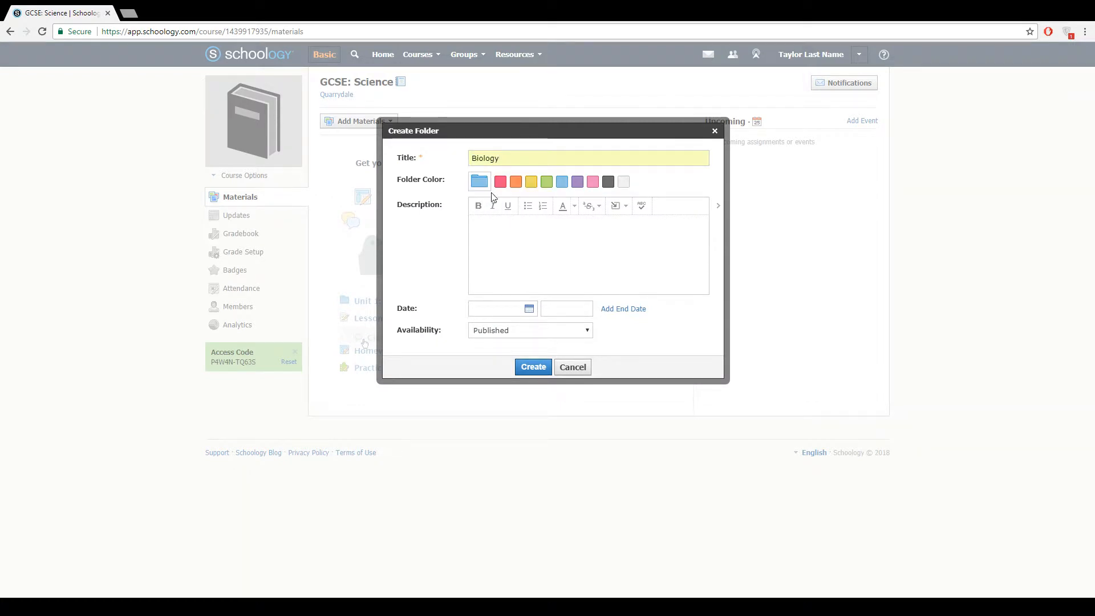
pyautogui.click(565, 183)
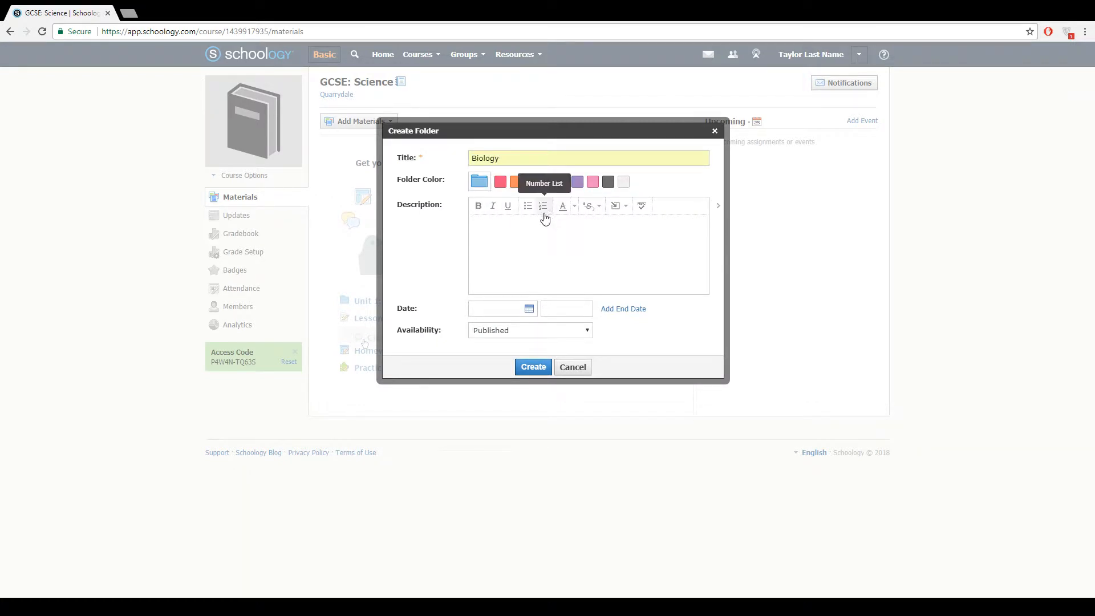
pyautogui.click(547, 182)
pyautogui.click(515, 239)
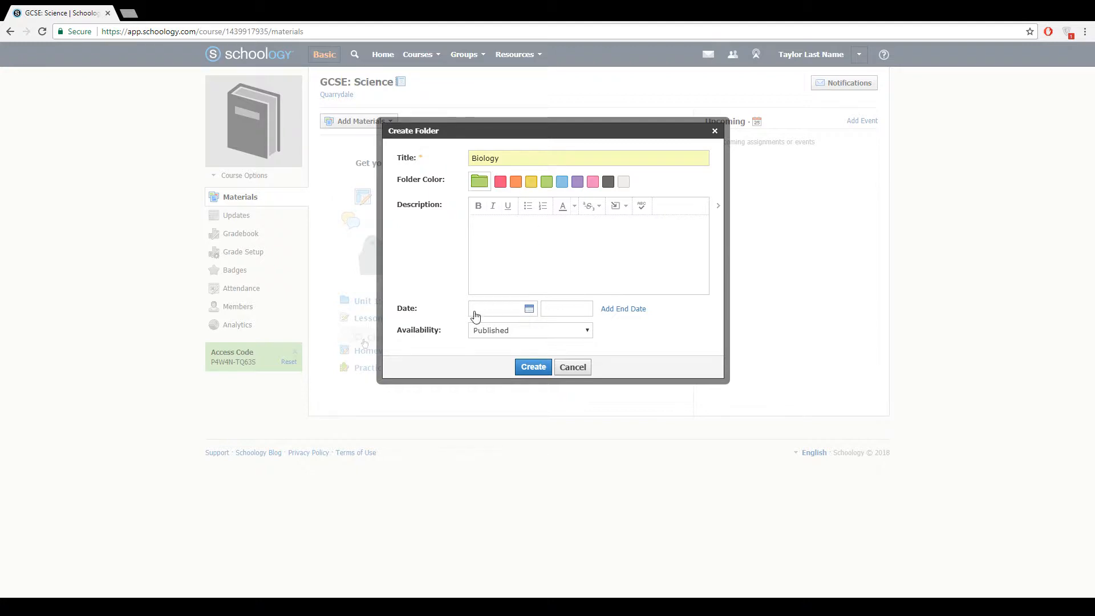
pyautogui.click(536, 370)
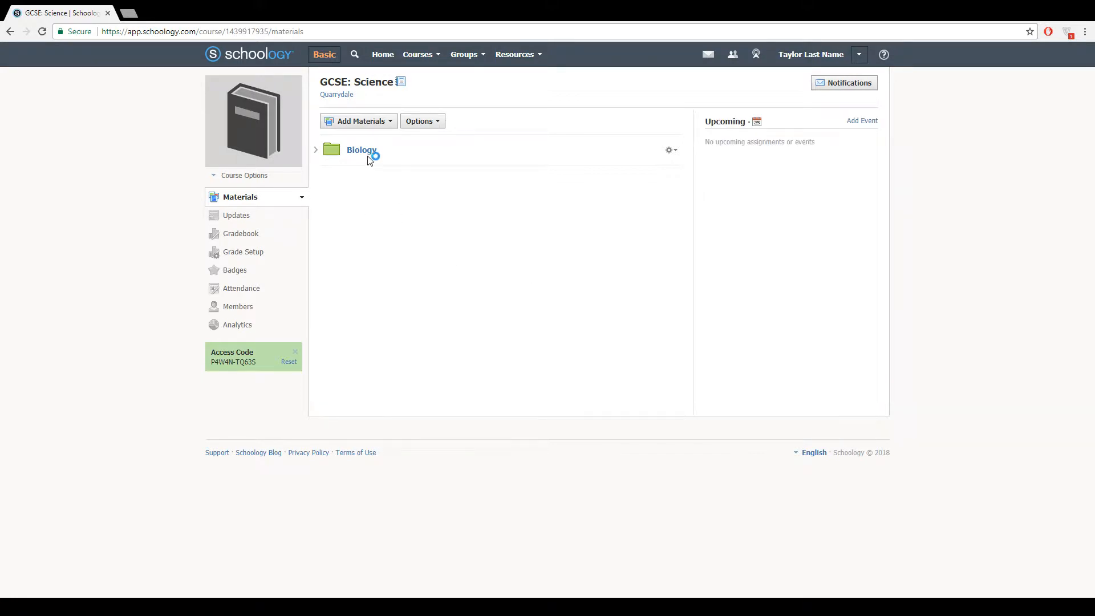
# Open the Biology folder and look through the types of material that can be added to it.
pyautogui.click(375, 122)
pyautogui.click(535, 108)
pyautogui.click(362, 150)
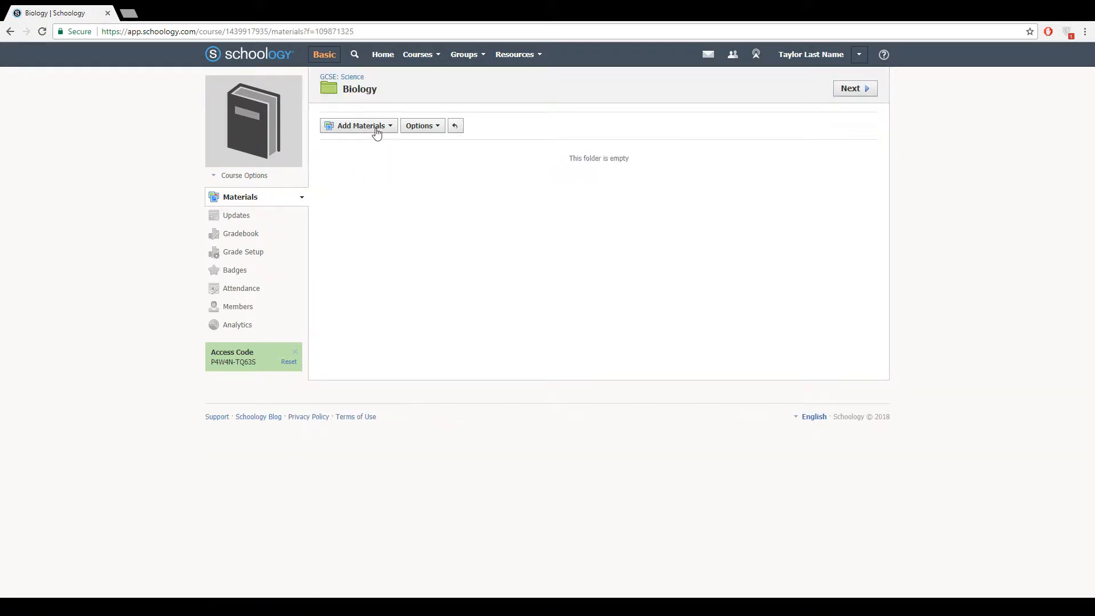
pyautogui.click(377, 130)
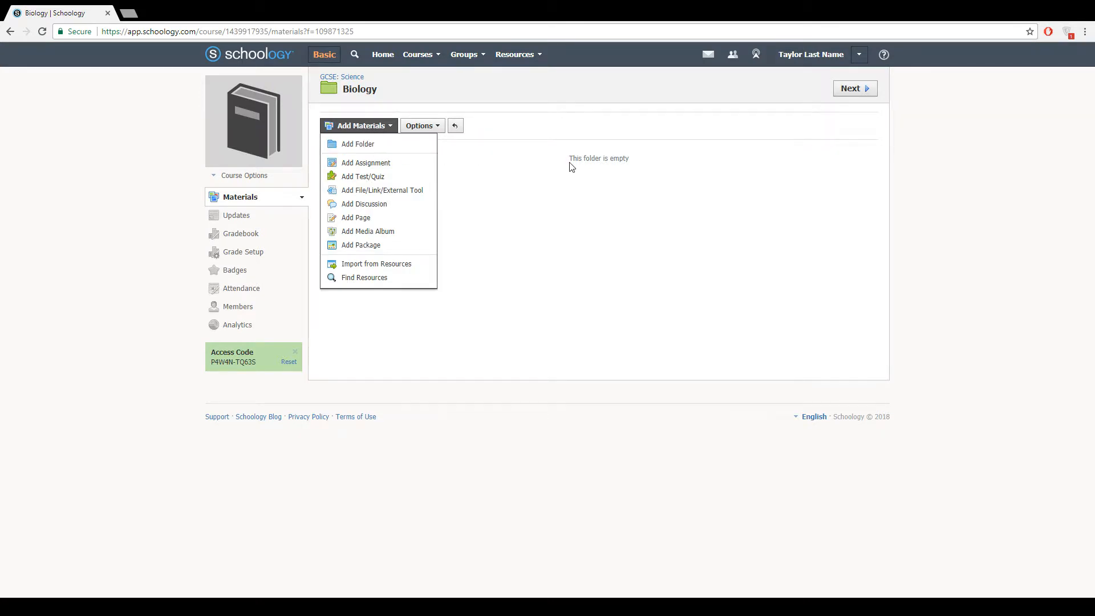
pyautogui.click(584, 169)
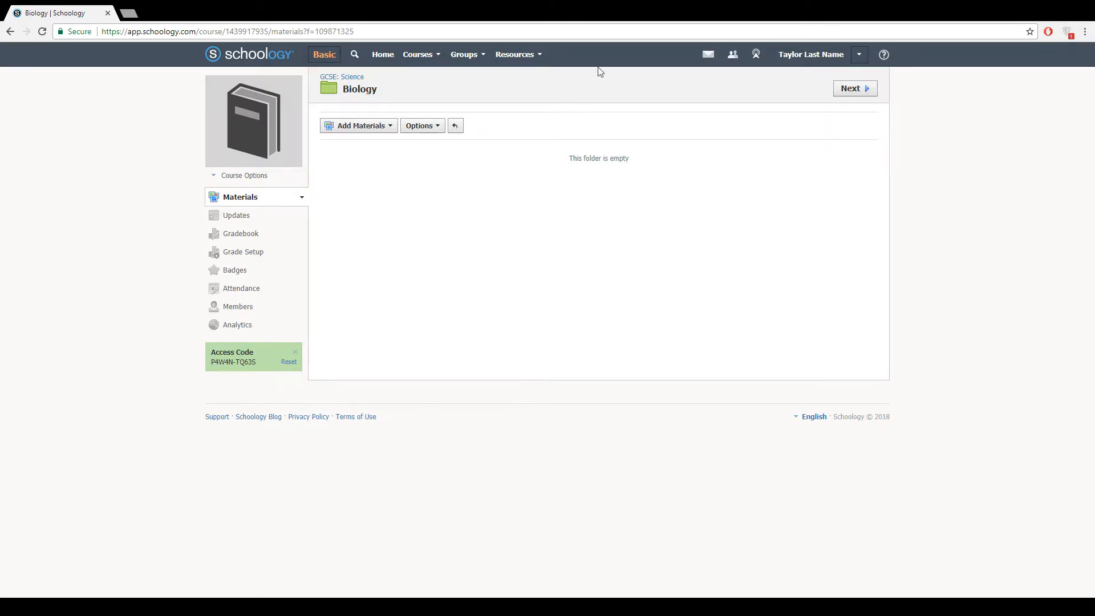
# Post the course update "Homework due Tuesday".
pyautogui.click(251, 217)
pyautogui.click(323, 135)
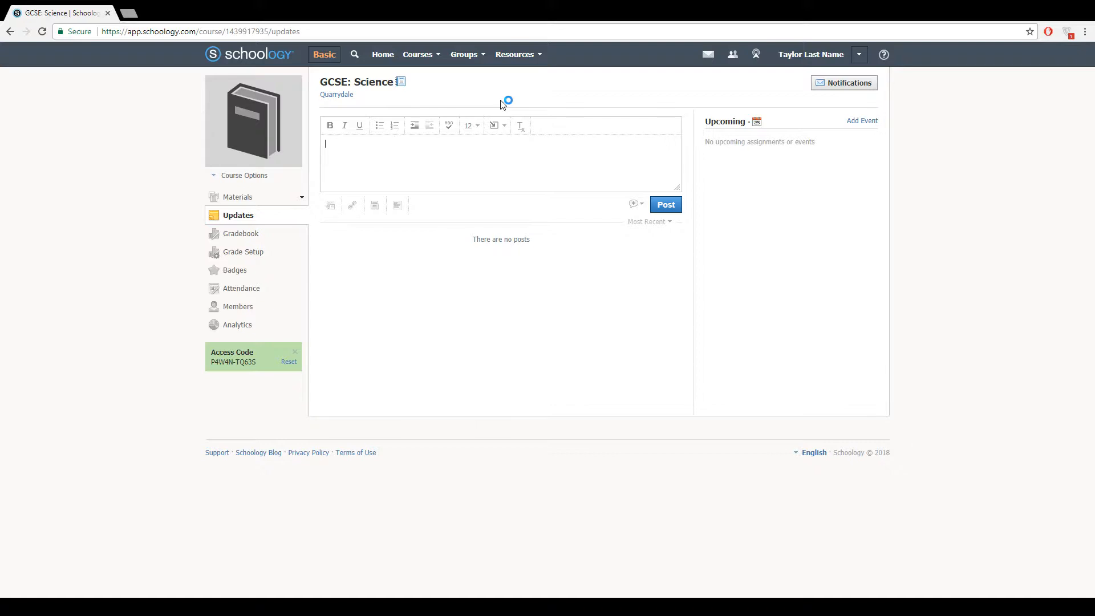
pyautogui.write('Homework due Tuesd')
pyautogui.press('BackSpace')
pyautogui.write('sday')
pyautogui.click(669, 207)
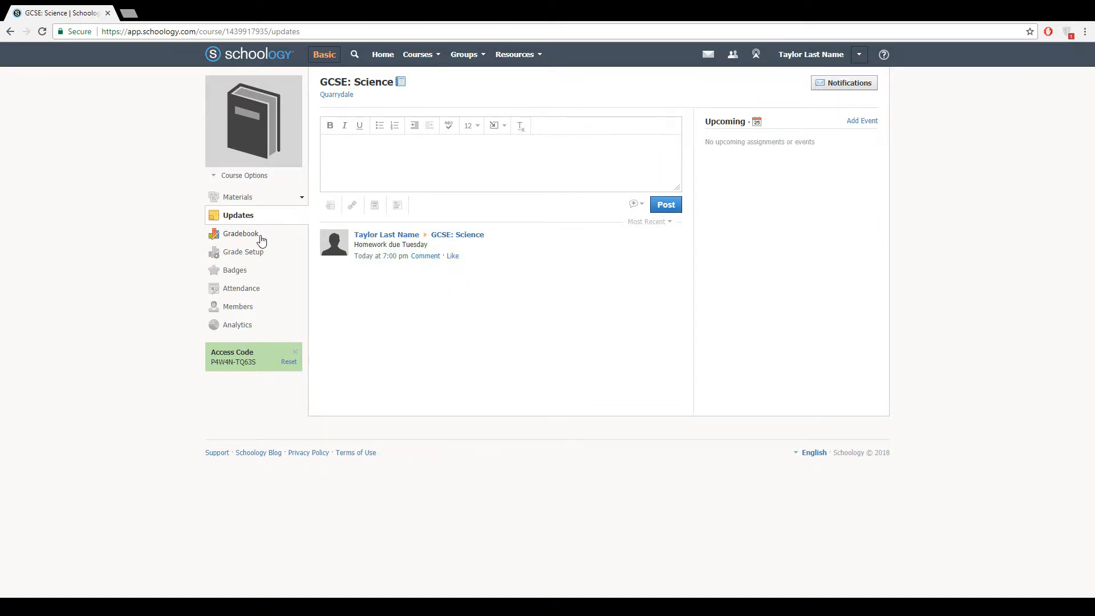
# View the course gradebook and, in the grade setup, add a grading category named Homework calculated by Percent.
pyautogui.click(241, 233)
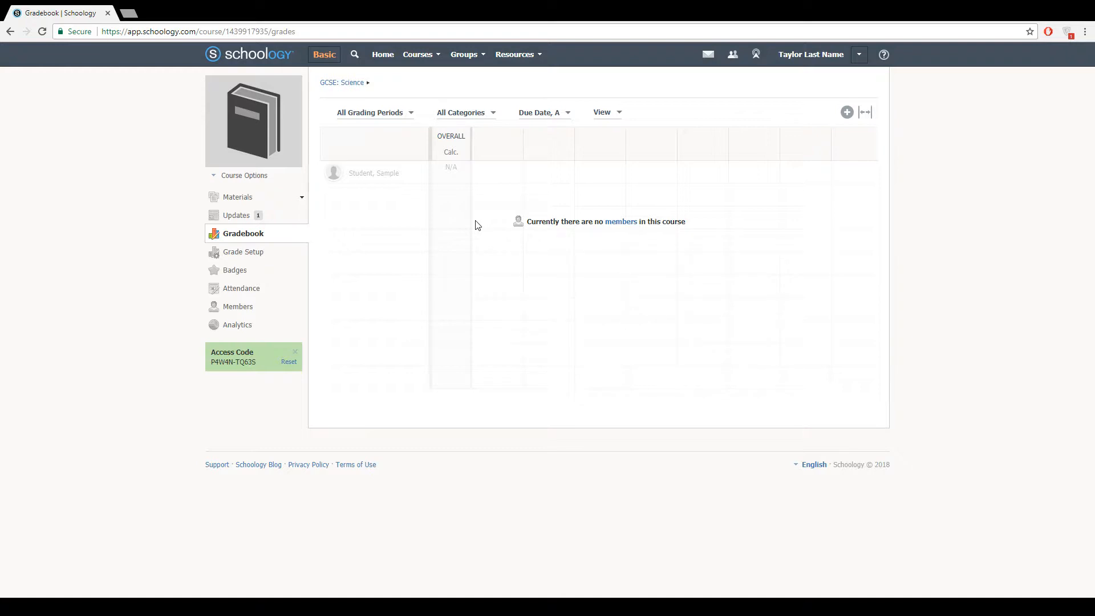
pyautogui.click(264, 252)
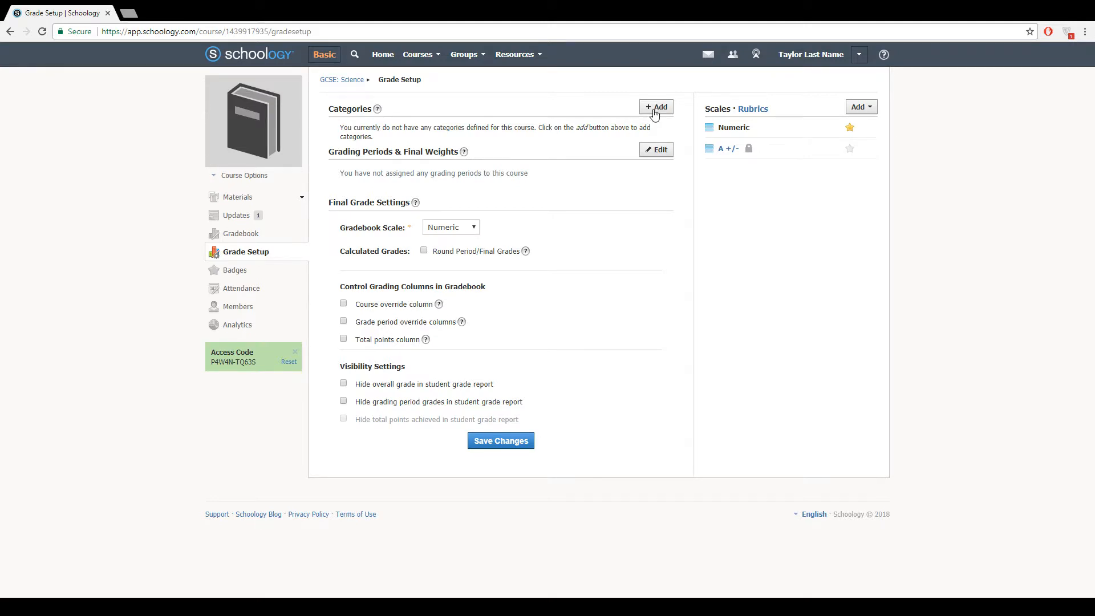
pyautogui.moveTo(360, 129); pyautogui.dragTo(567, 133)
pyautogui.click(564, 135)
pyautogui.click(660, 108)
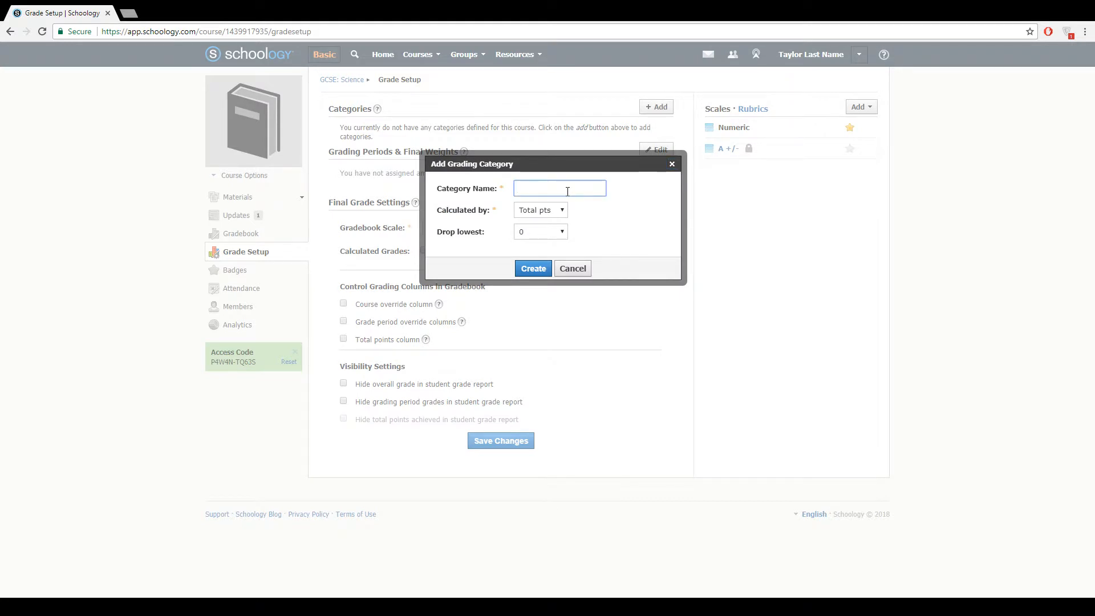
pyautogui.write('Homework')
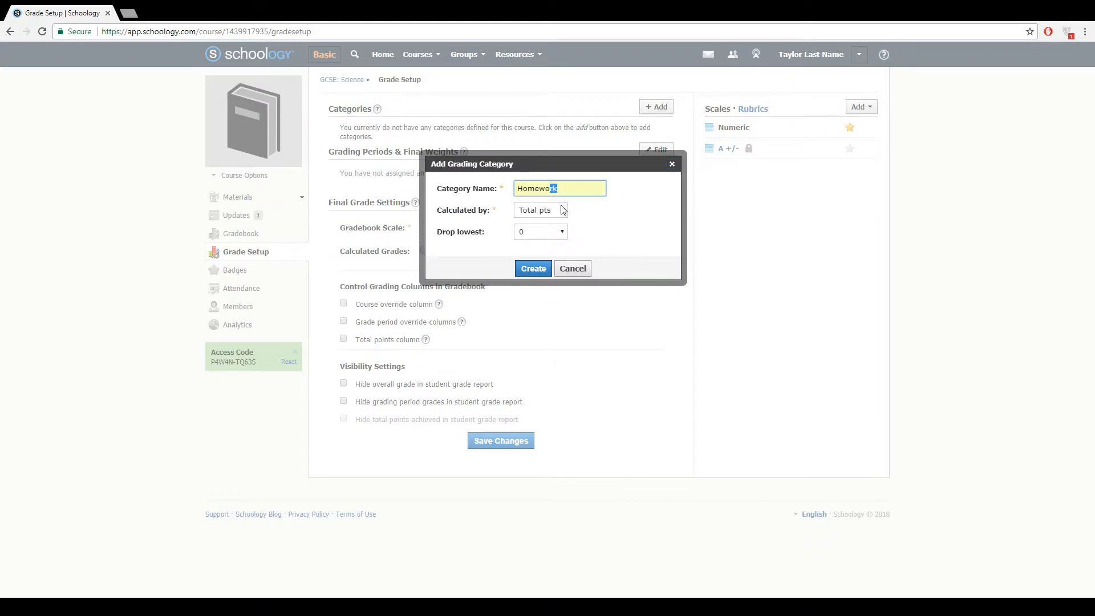
pyautogui.click(556, 215)
pyautogui.click(553, 234)
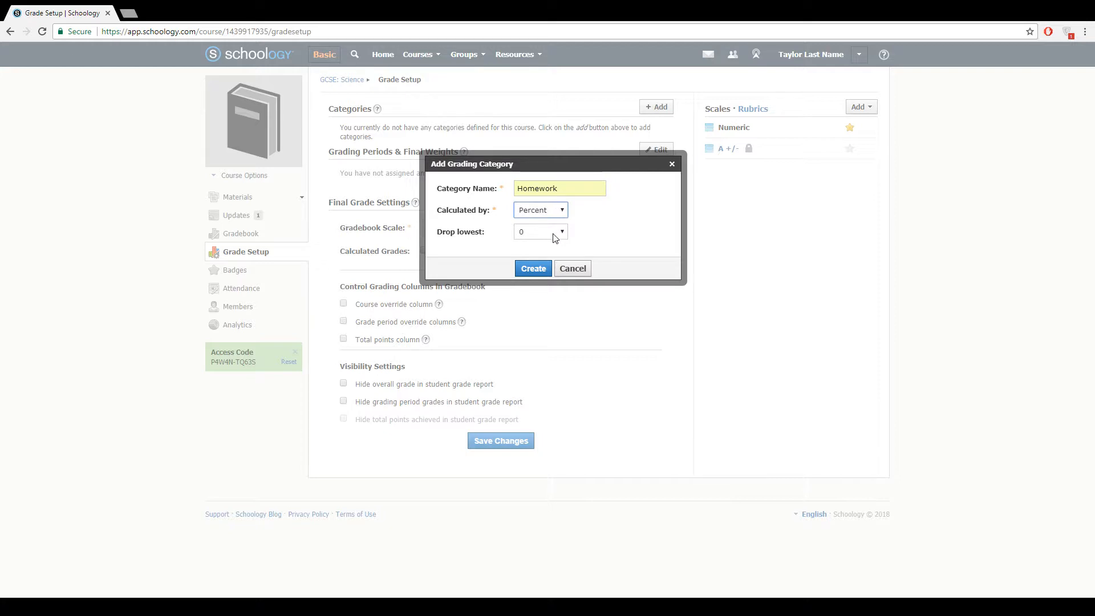
pyautogui.click(552, 233)
pyautogui.click(525, 269)
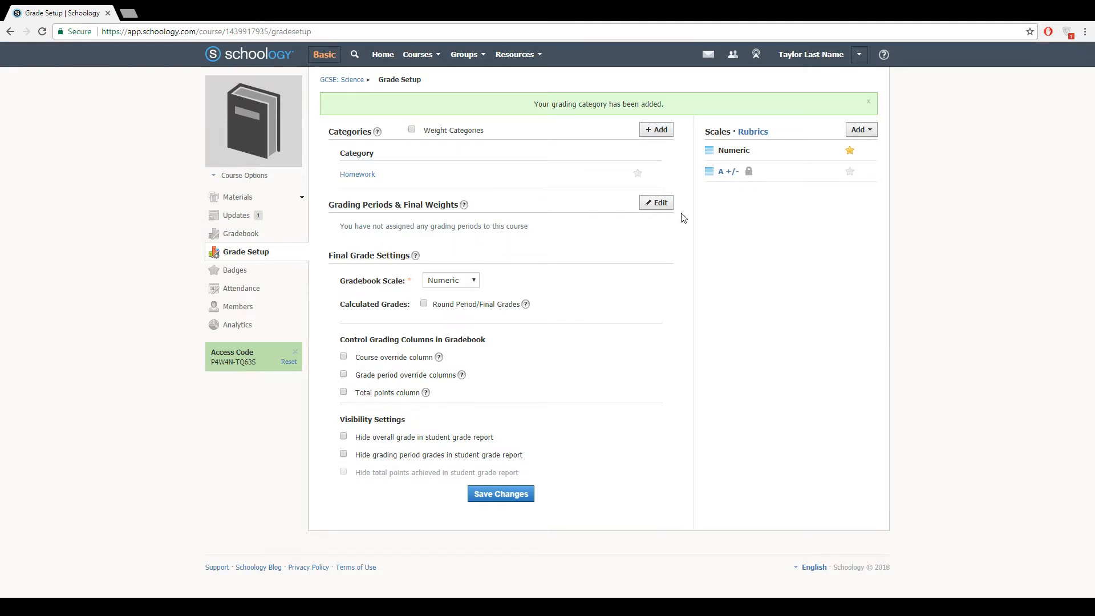
pyautogui.click(662, 203)
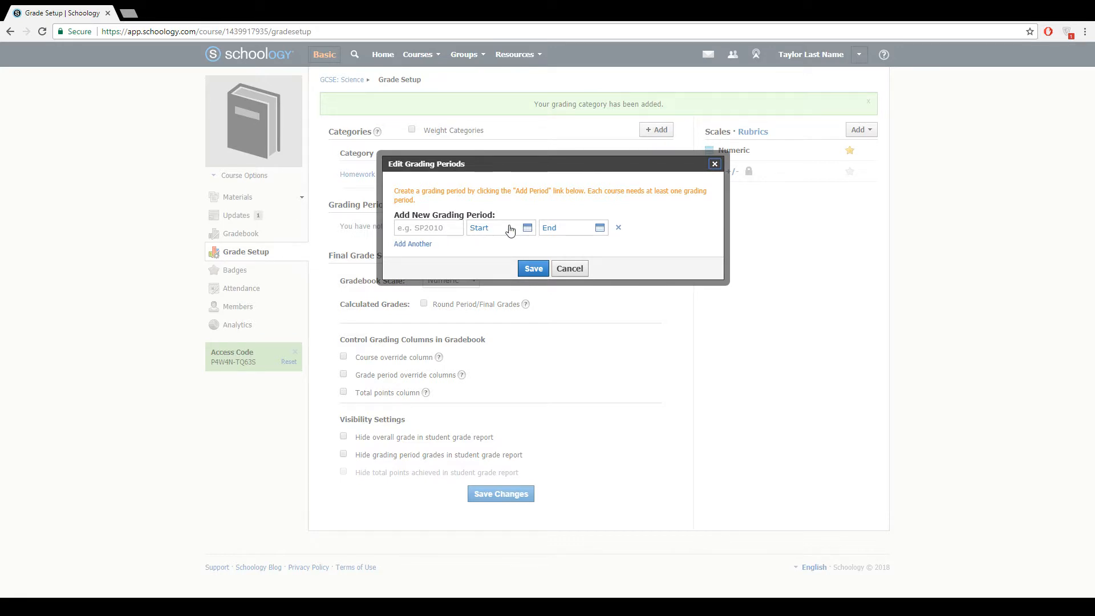
pyautogui.click(586, 227)
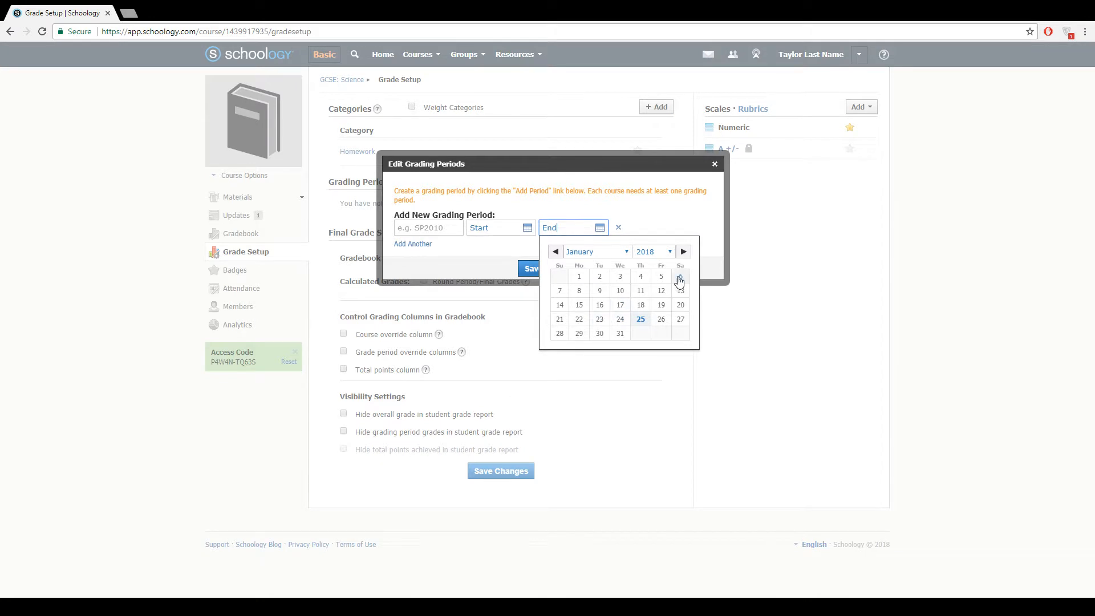
pyautogui.click(684, 252)
pyautogui.click(536, 283)
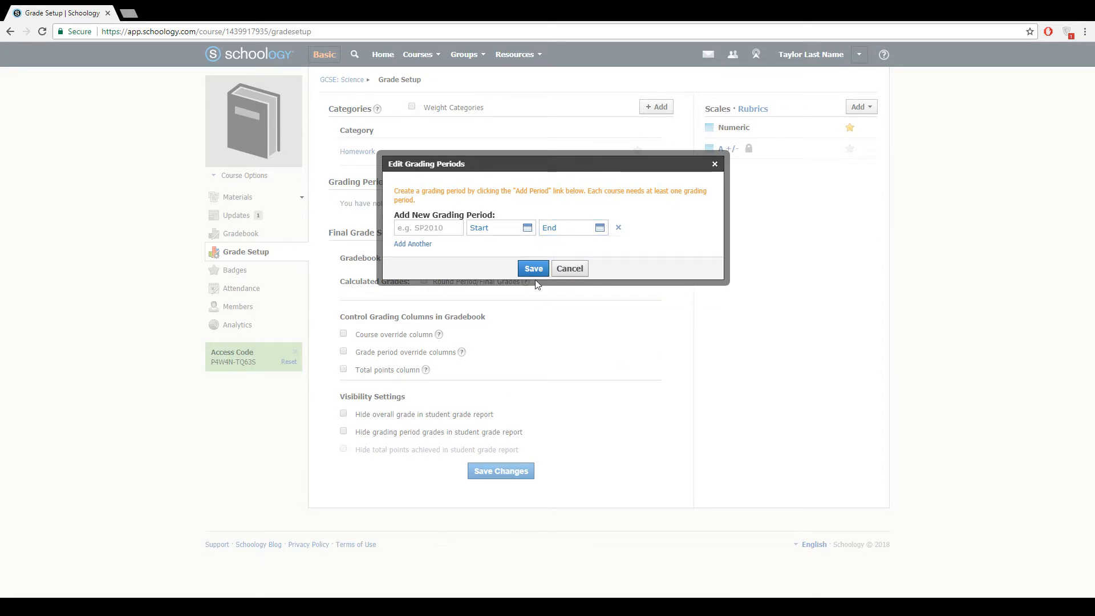
pyautogui.click(584, 228)
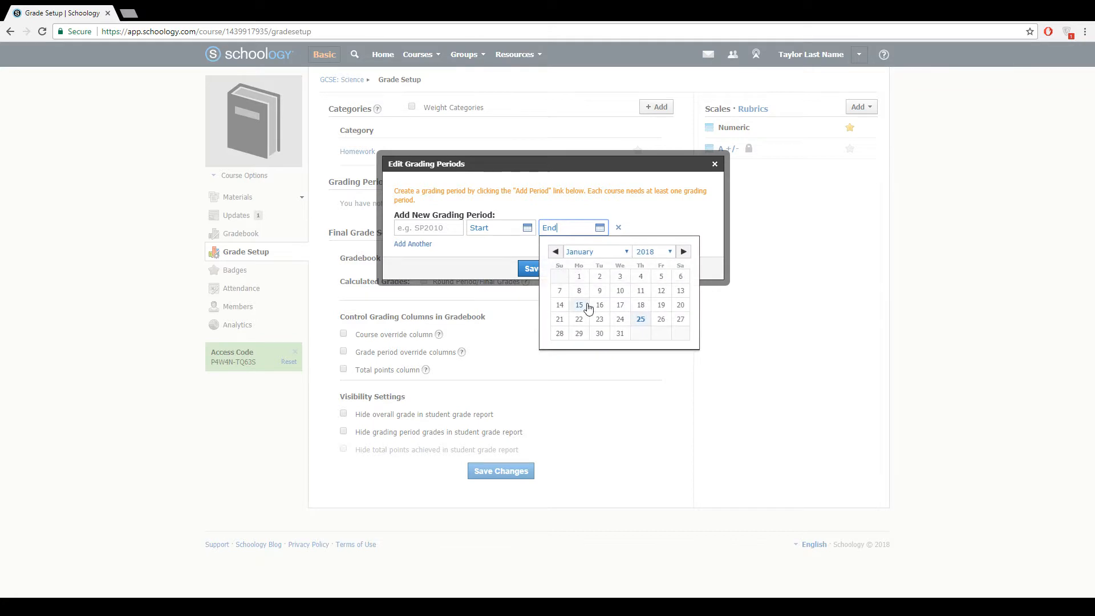
pyautogui.click(686, 255)
pyautogui.click(468, 262)
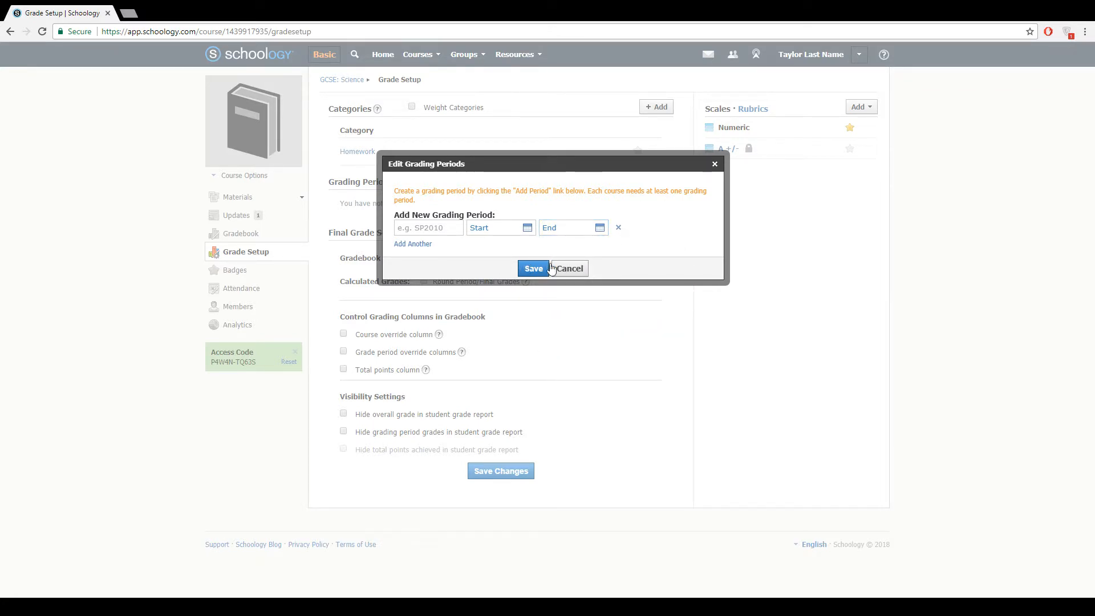
pyautogui.click(532, 268)
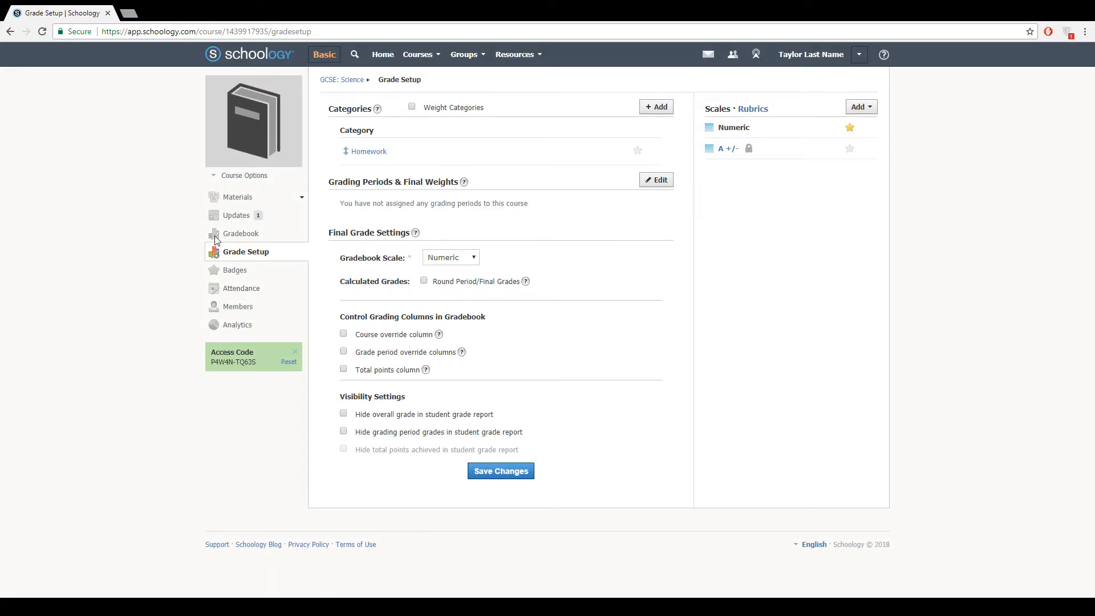
# Set the gradebook scale to A +/-, enable rounding of period and final grades, and save the grade setup.
pyautogui.click(462, 264)
pyautogui.press('Down')
pyautogui.click(588, 246)
pyautogui.click(498, 472)
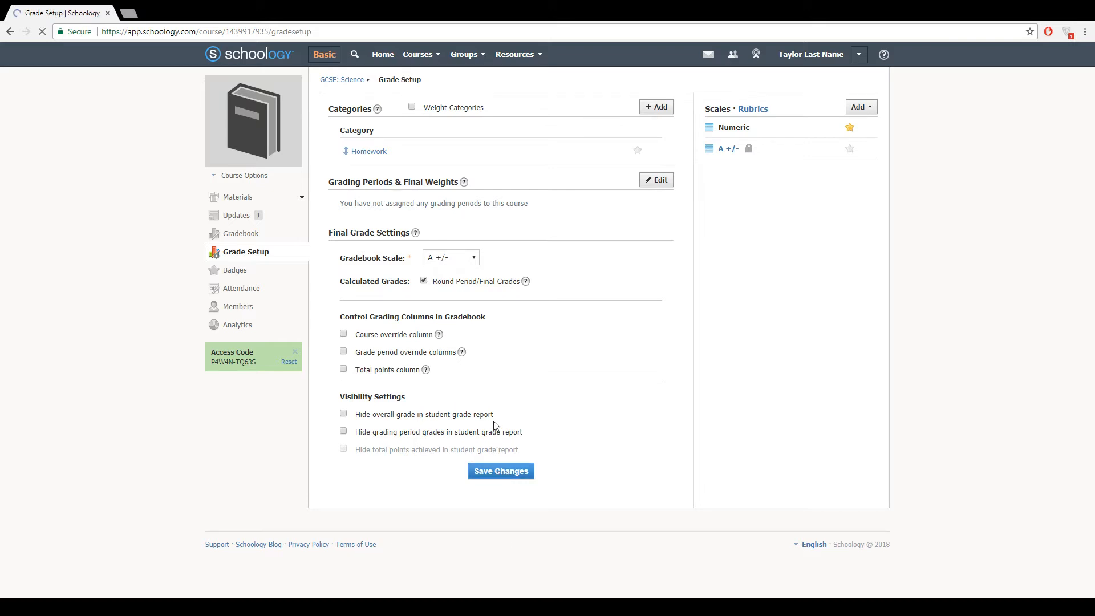
# Add the Perfect Attendance starter badge to the course and open its award and revoke options.
pyautogui.click(239, 275)
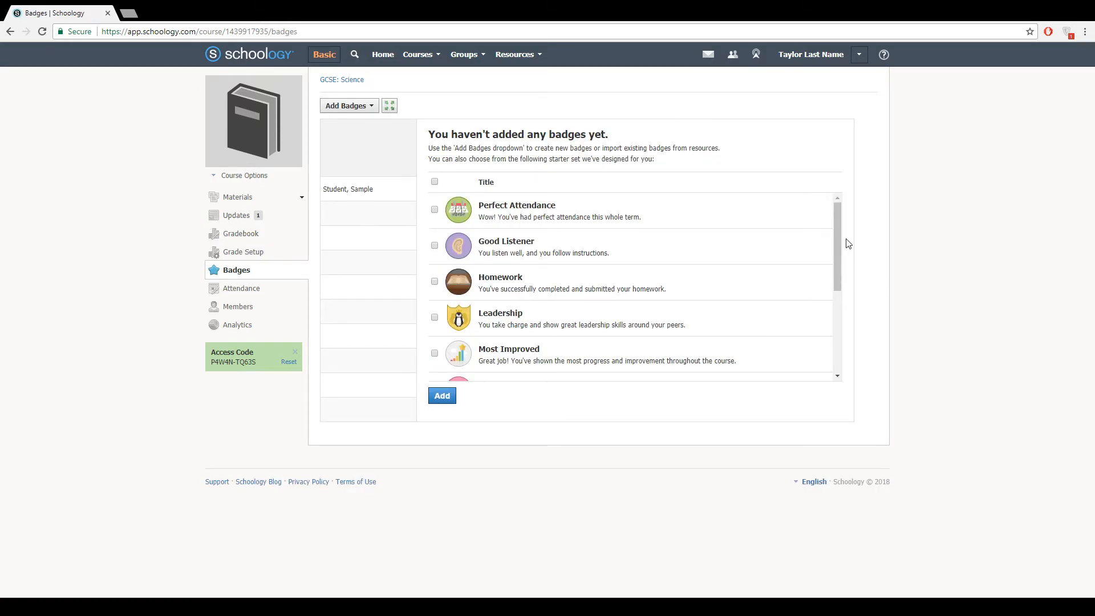
pyautogui.scroll(-1, 840, 218)
pyautogui.scroll(1, 798, 226)
pyautogui.click(444, 396)
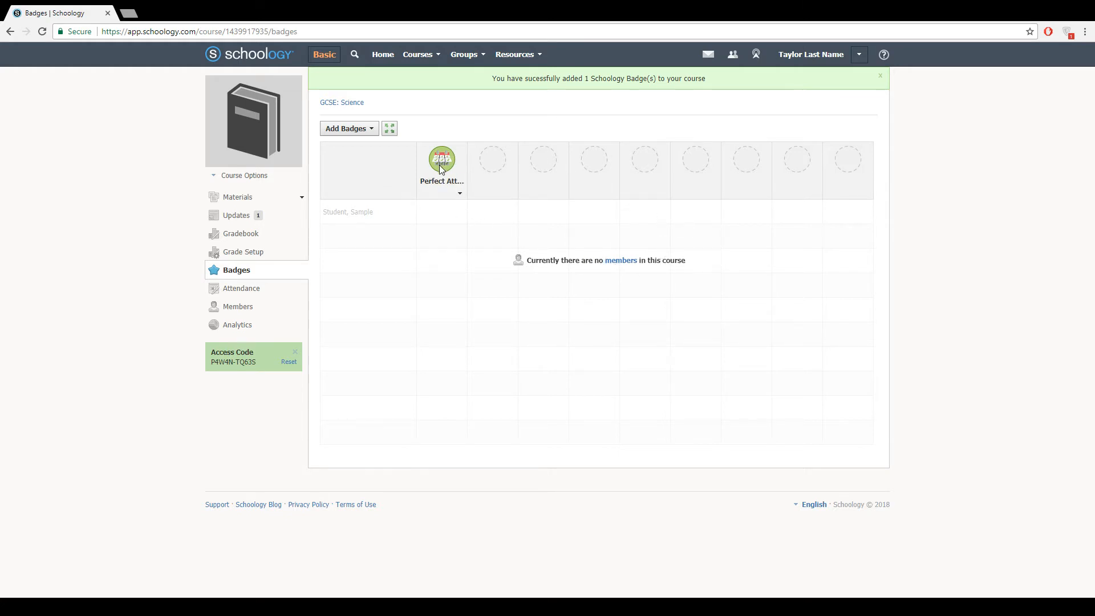
pyautogui.click(460, 196)
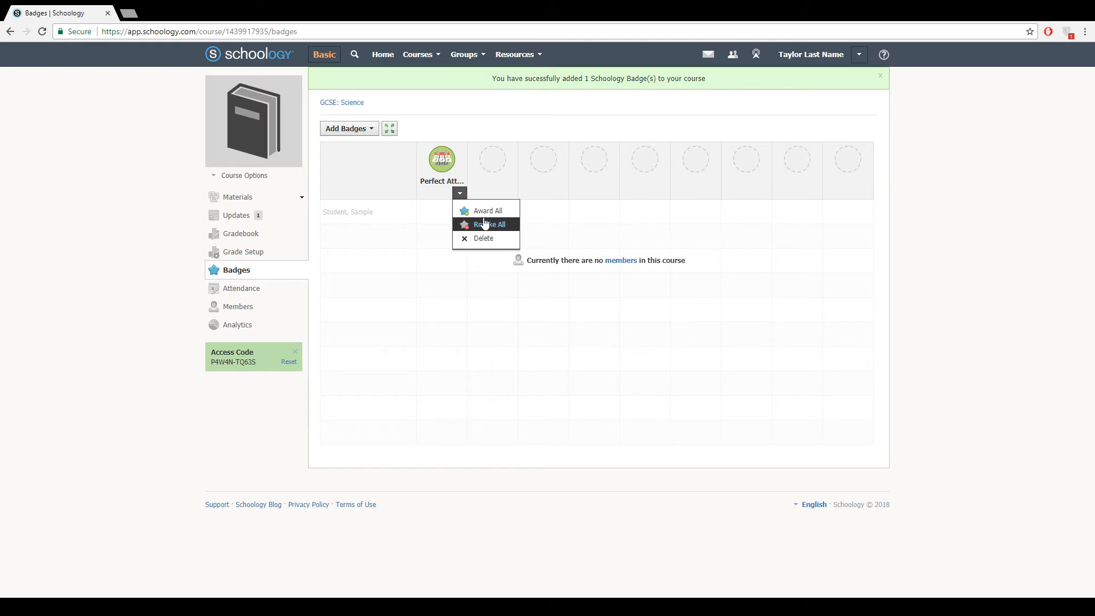
# Close the Perfect Attendance badge options and view the course's attendance, members and analytics pages.
pyautogui.click(462, 196)
pyautogui.click(463, 197)
pyautogui.click(562, 245)
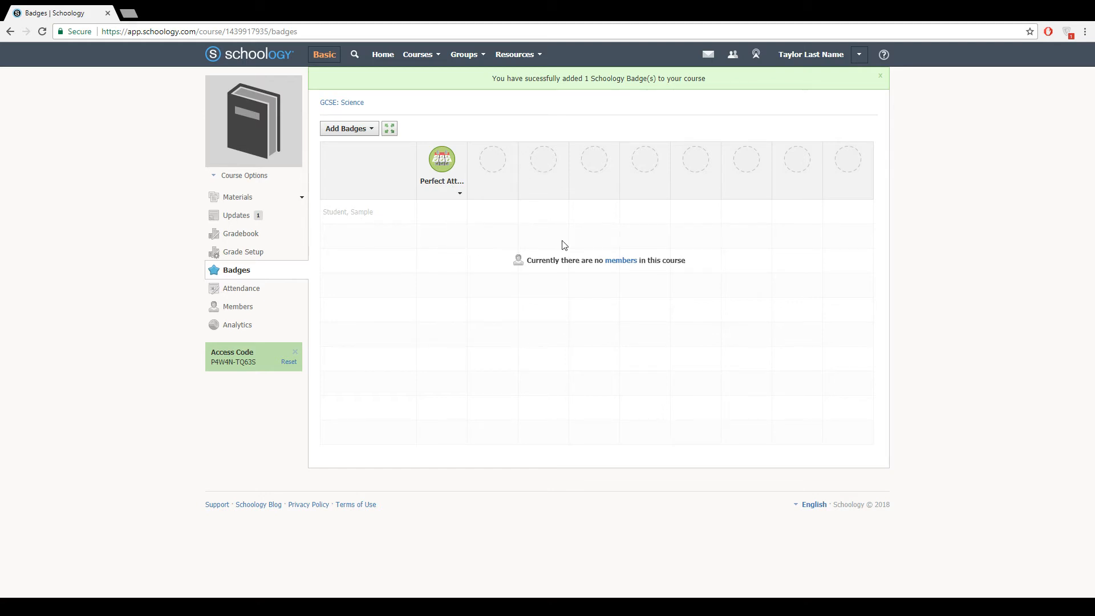
pyautogui.click(252, 292)
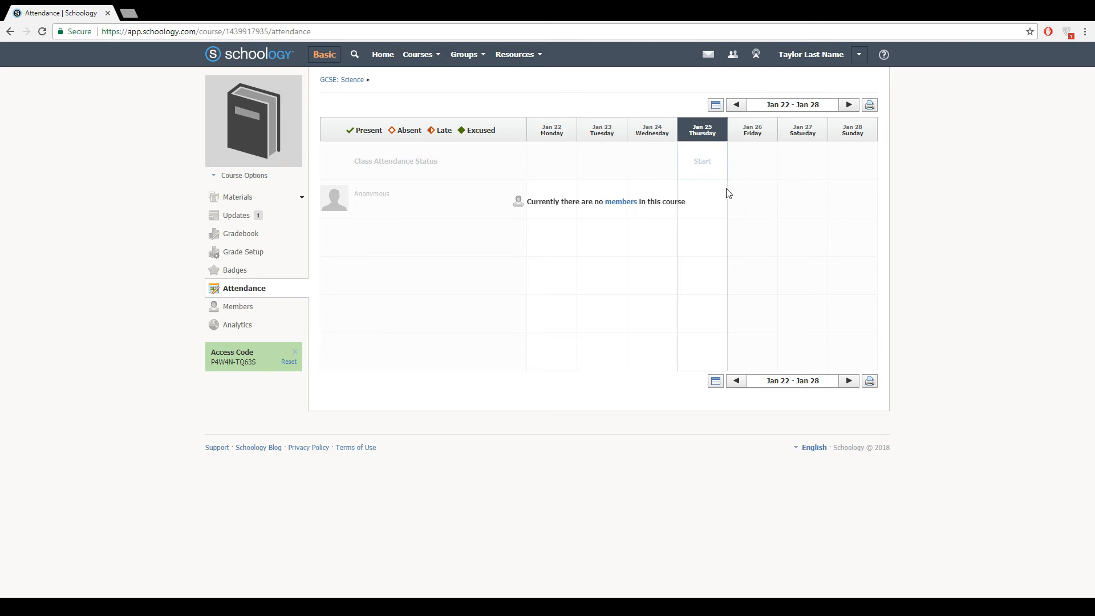
pyautogui.click(242, 308)
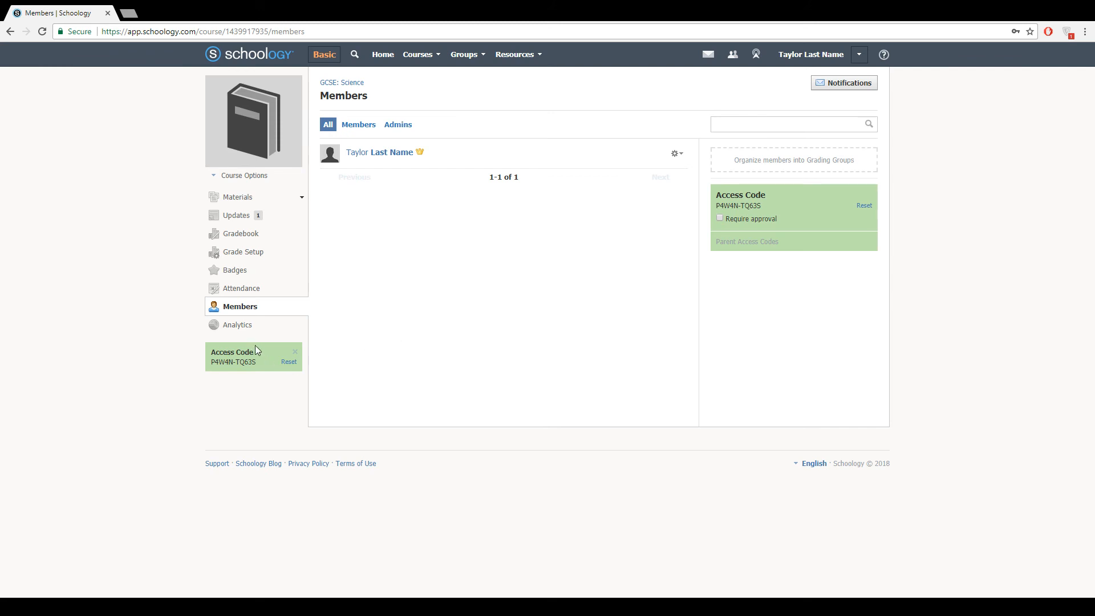
pyautogui.click(251, 326)
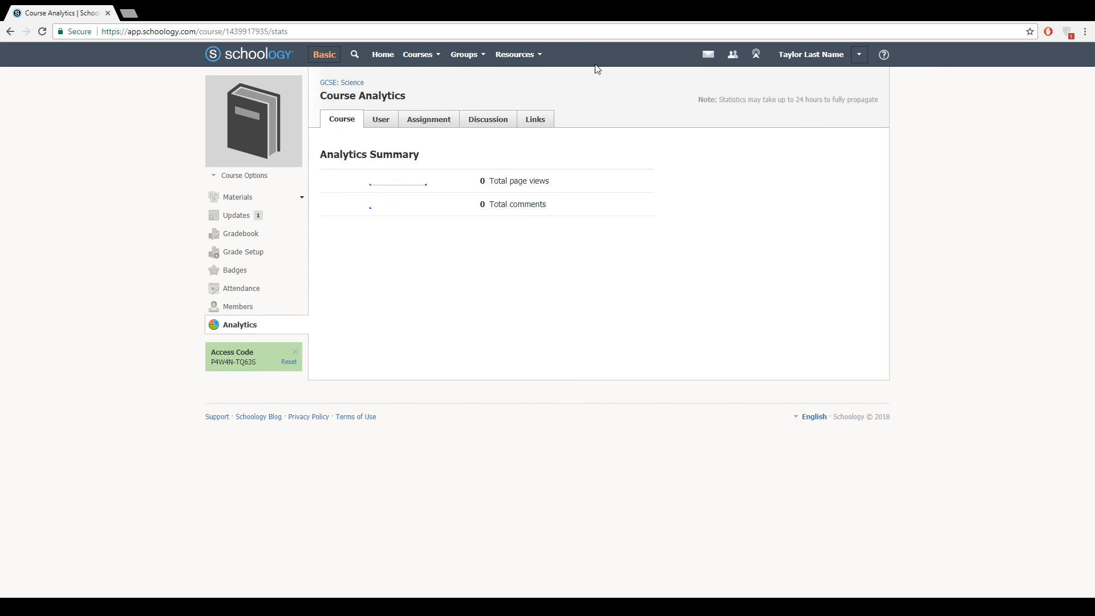
# View the upload option for the course picture, close it without attaching a file, and reopen the GCSE: Science course.
pyautogui.moveTo(265, 129)
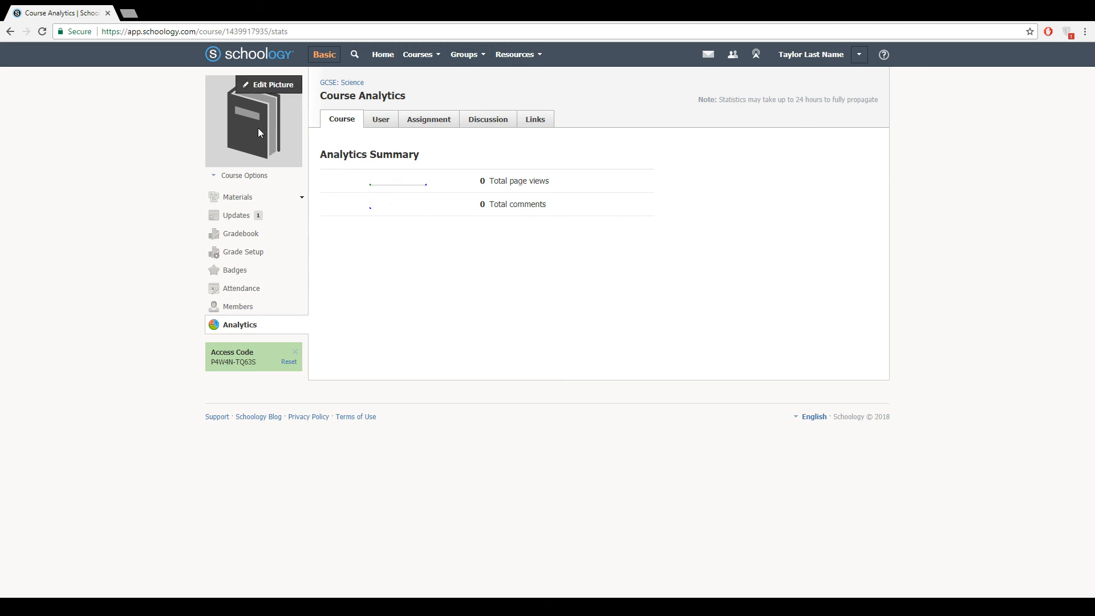
pyautogui.click(274, 88)
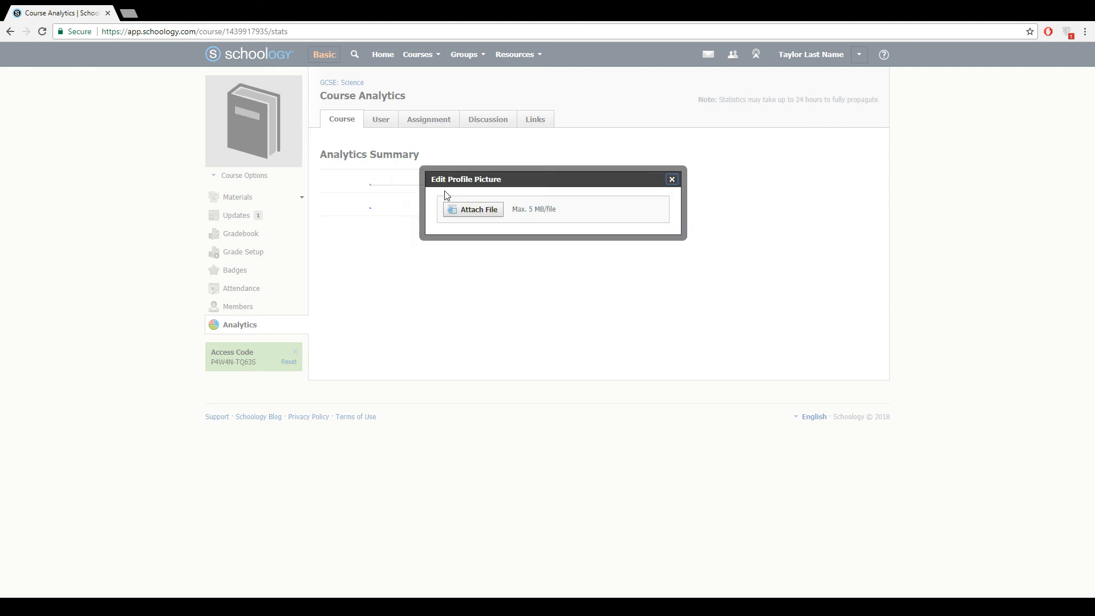
pyautogui.click(672, 180)
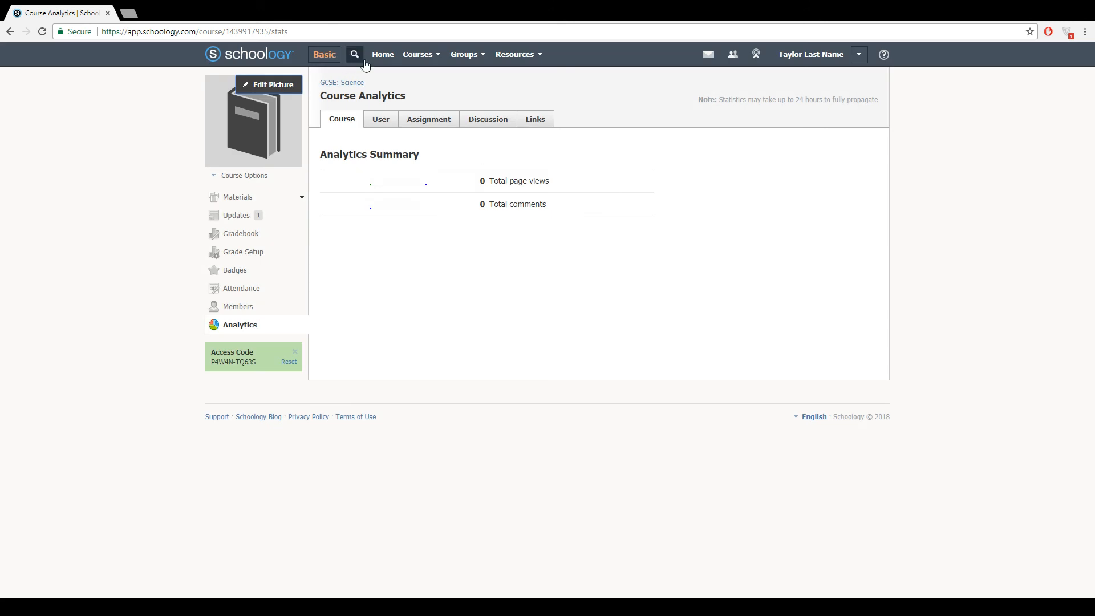
pyautogui.click(421, 55)
pyautogui.click(442, 85)
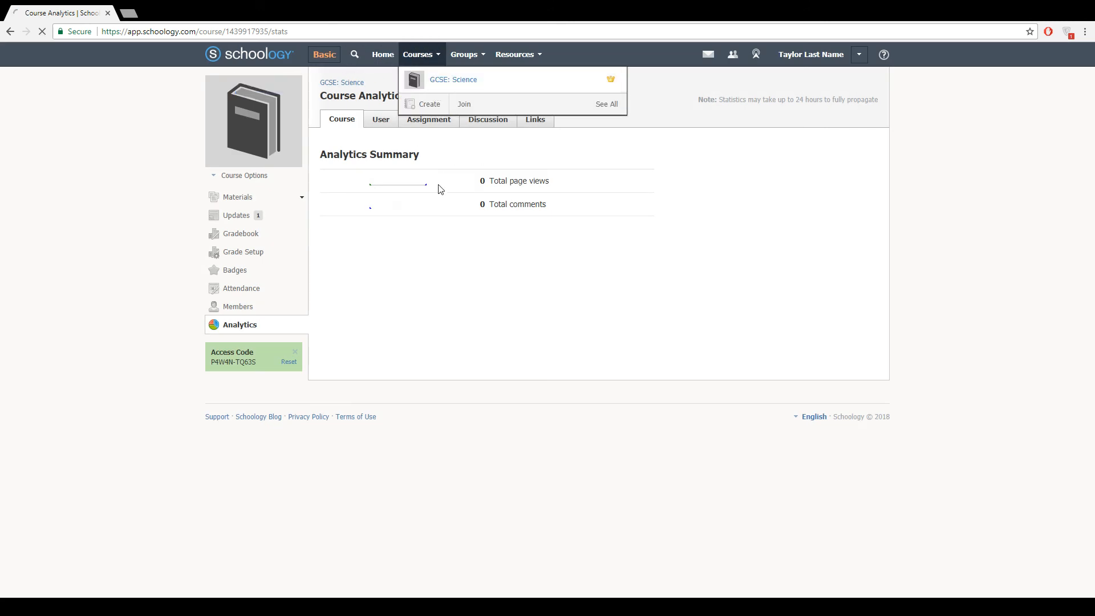